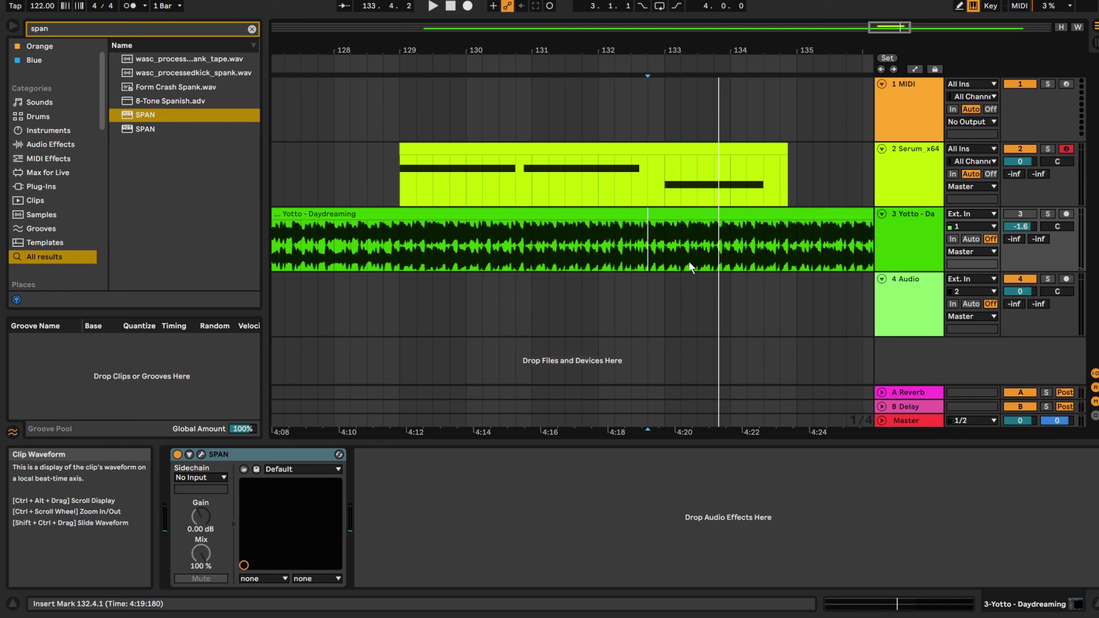
Step: Select the 2 Serum_x64 track to show its Serum_x64 MPE and EQ Eight devices
left_click(934, 191)
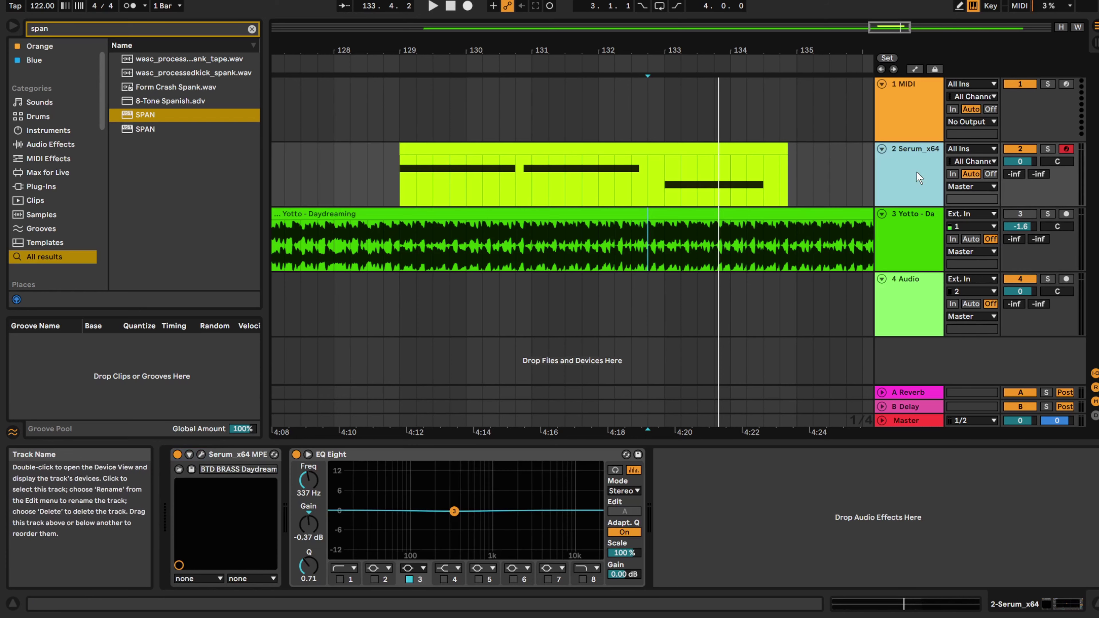
Step: Open Serum's editor, move it lower over the arrangement, and play from bar 130.4
left_click(199, 453)
mouse_move(633, 110)
left_mouse_down()
mouse_move(440, 116)
mouse_move(718, 237)
left_mouse_up()
left_click(526, 183)
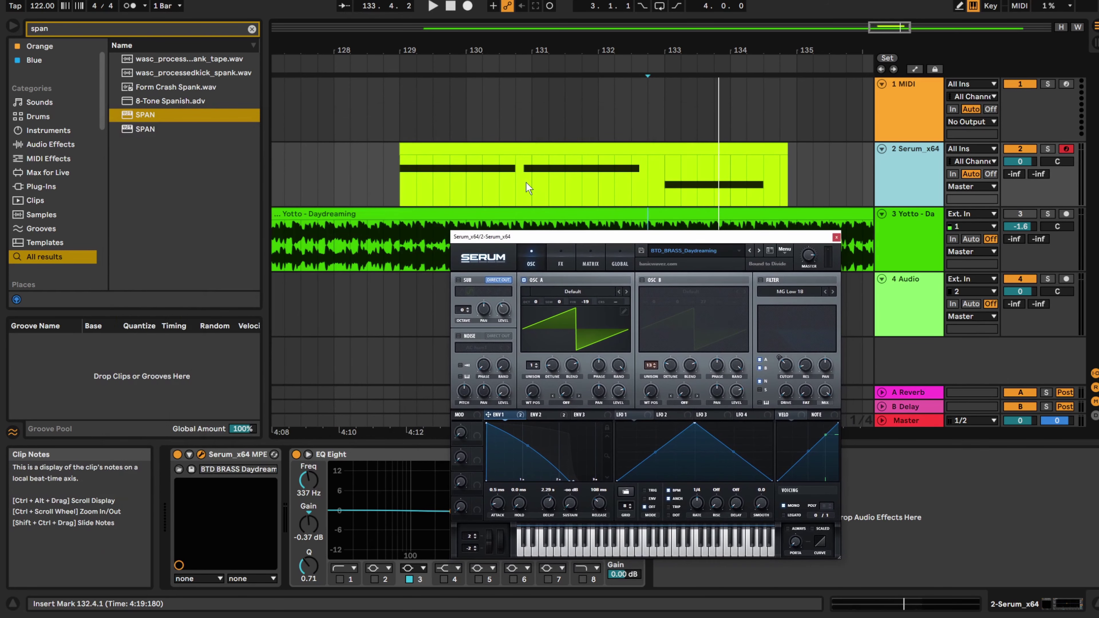
key("space")
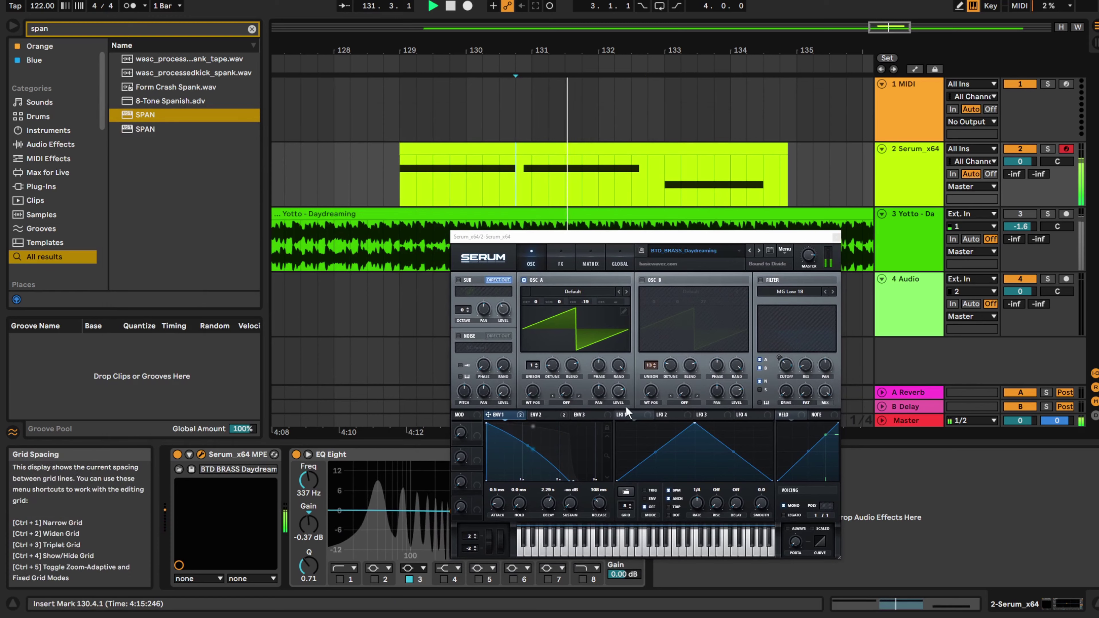
left_click(508, 413)
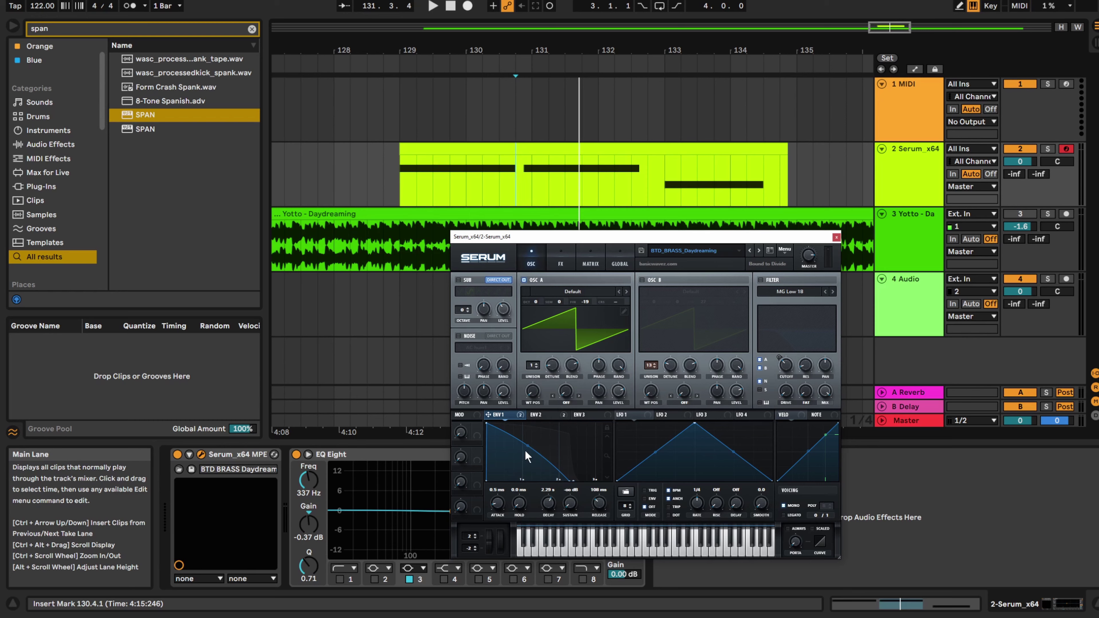
Step: Bow envelope 1's decay curve outward and detune oscillator A's fine tune to -19
left_click_drag(527, 445, 527, 442)
left_click_drag(582, 298, 585, 297)
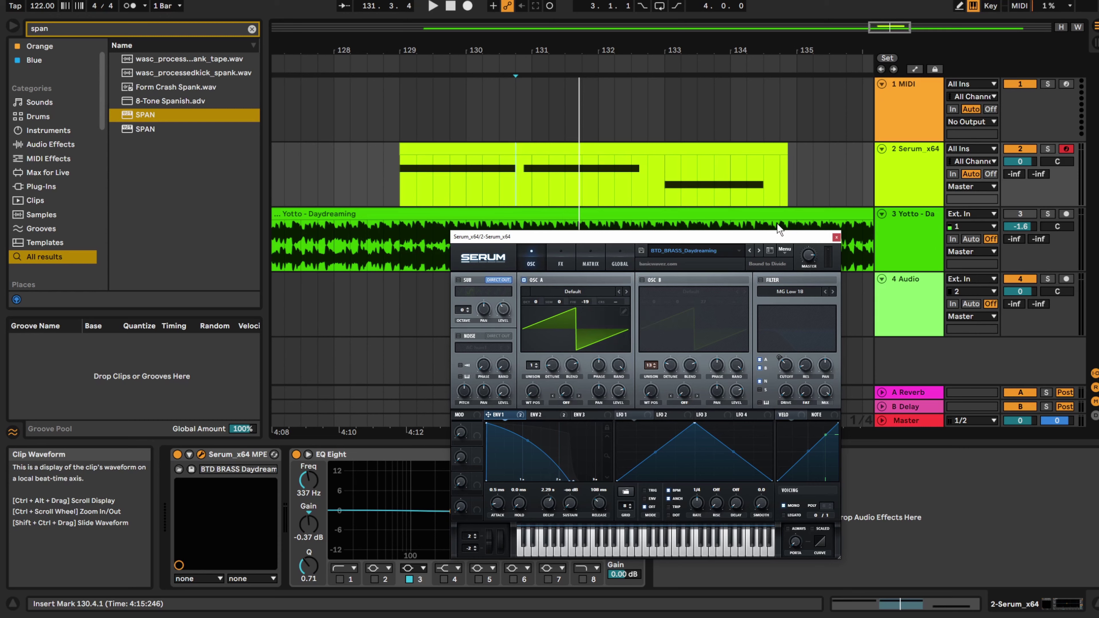
Step: Enable Serum's filter, show envelope 2 with its 81.62% sustain, and play back
left_click(761, 280)
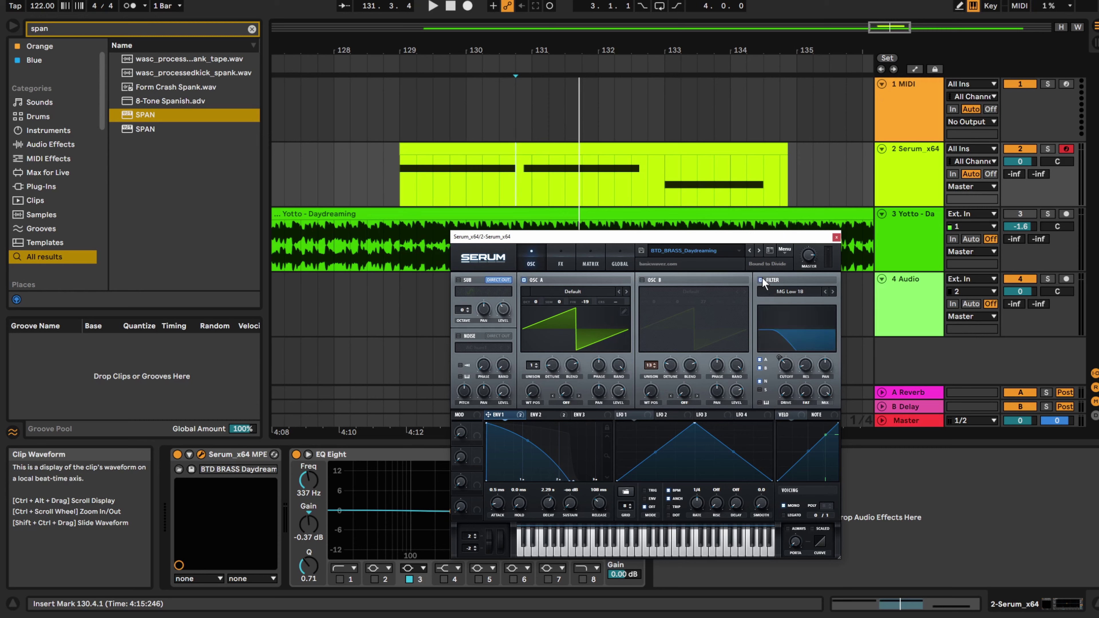
left_click(540, 415)
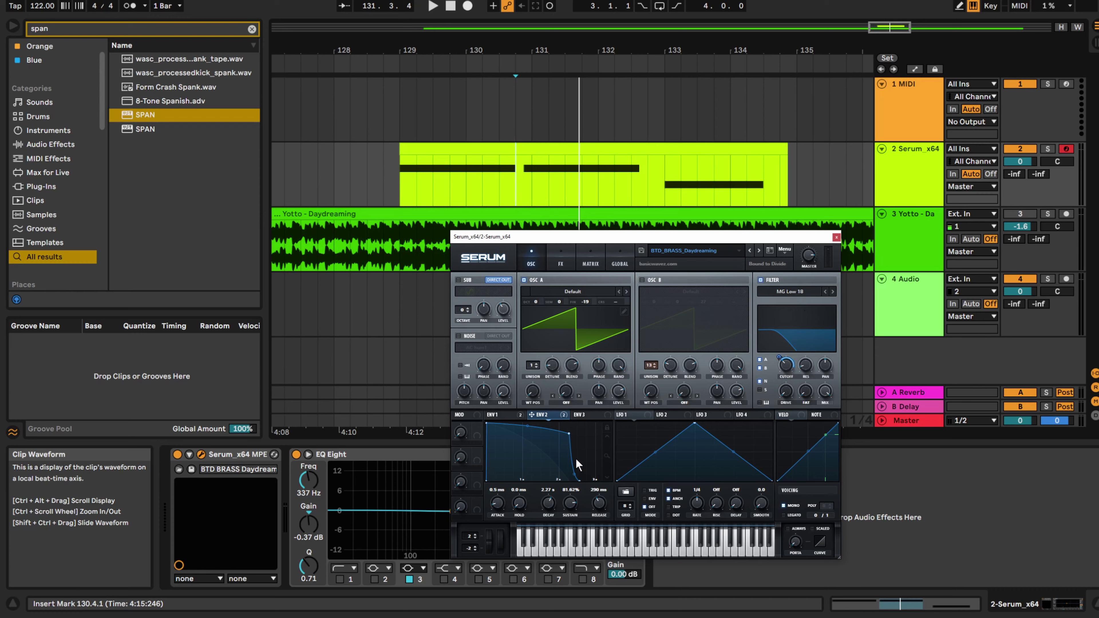
key("space")
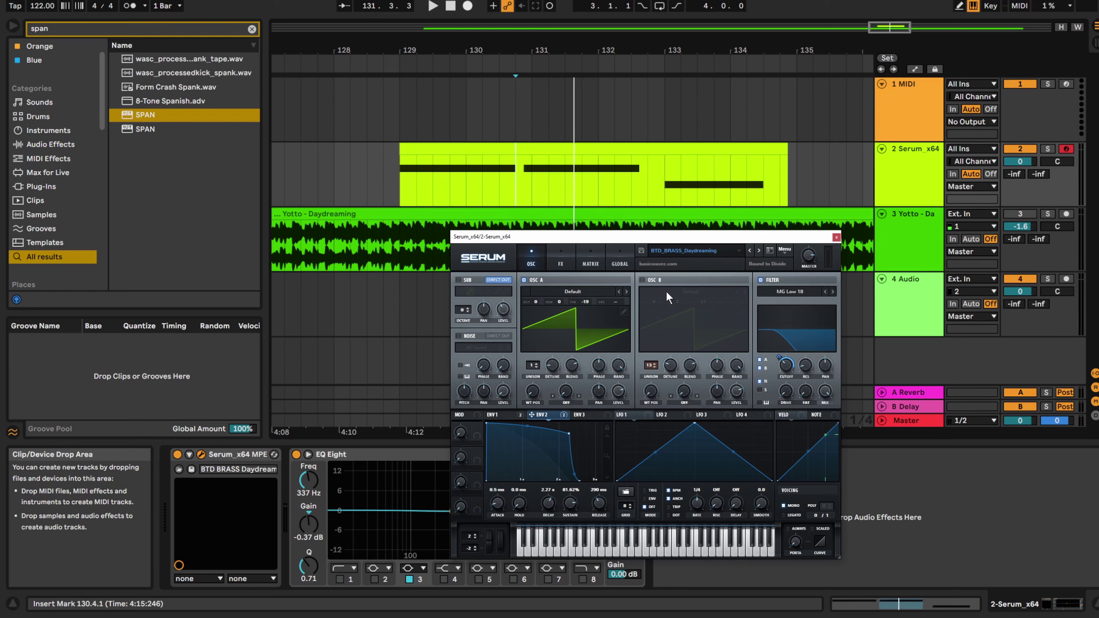
Step: Enable oscillator B at +23 cents fine tune, set oscillator A to -15 cents, and audition
left_click(641, 279)
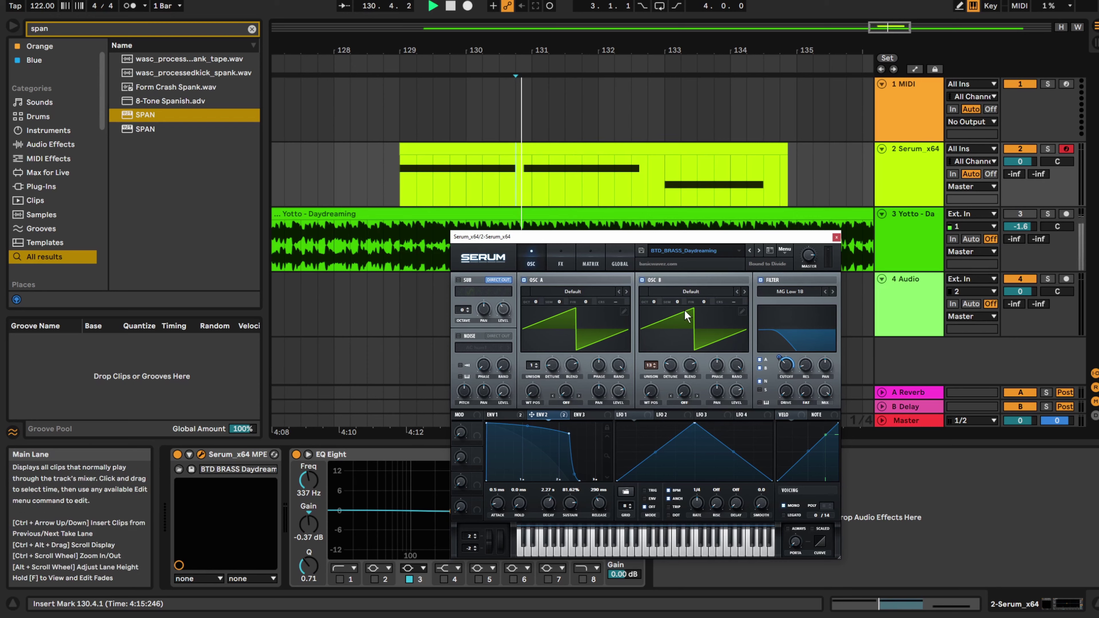
left_click_drag(704, 302, 711, 301)
left_click_drag(584, 295, 585, 316)
key("space")
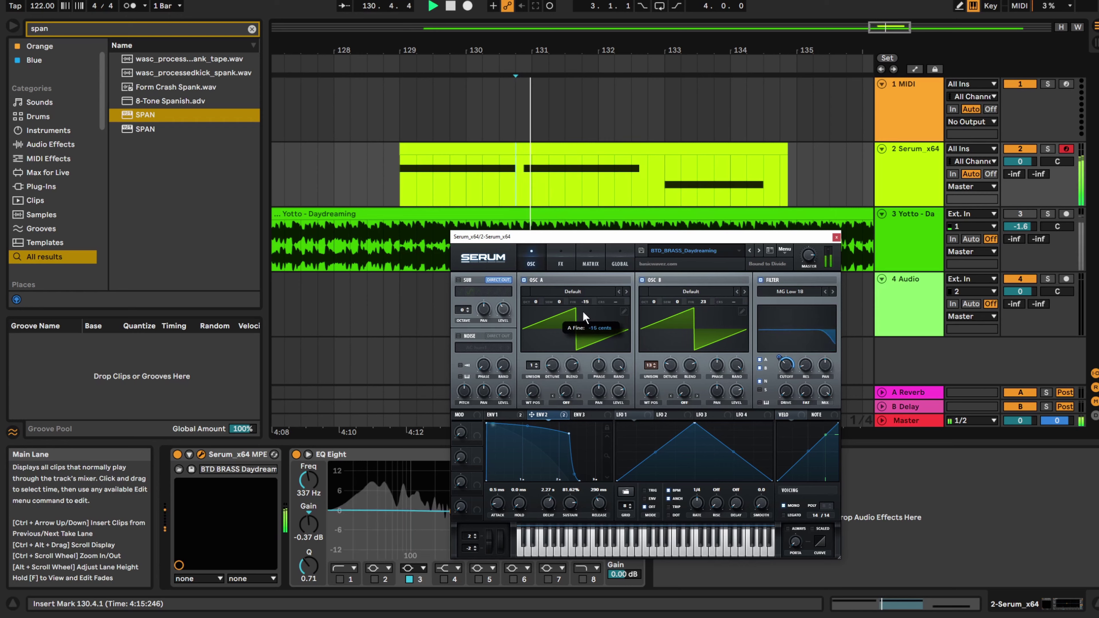
key("space")
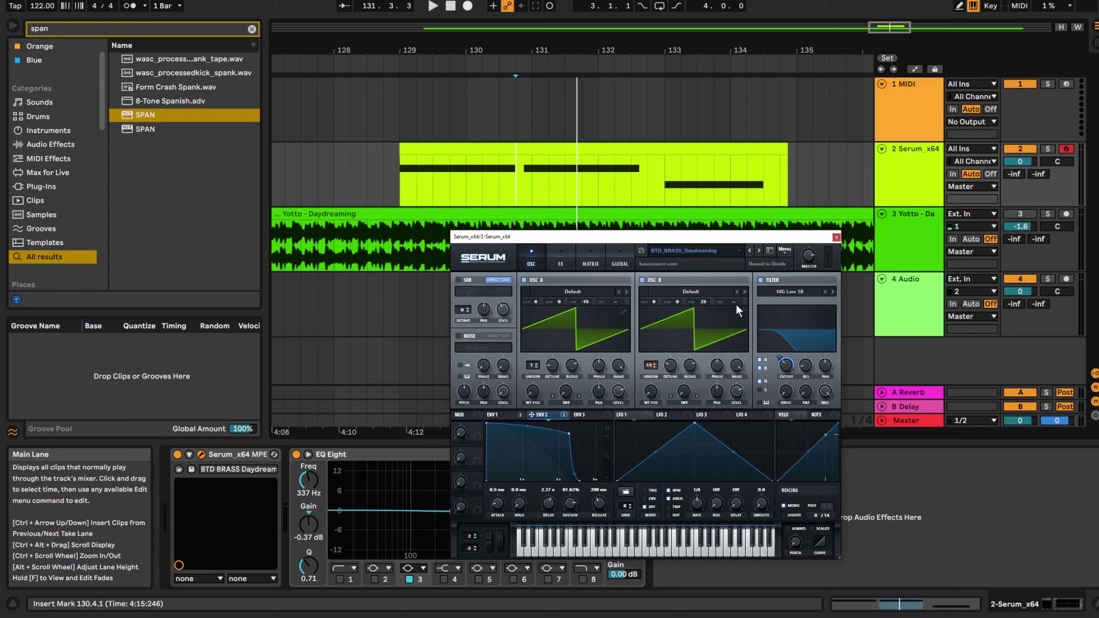
Step: On the Global page, raise both oscillators' unison width to 100, then lower them together to 64
left_click(670, 368)
left_click(619, 254)
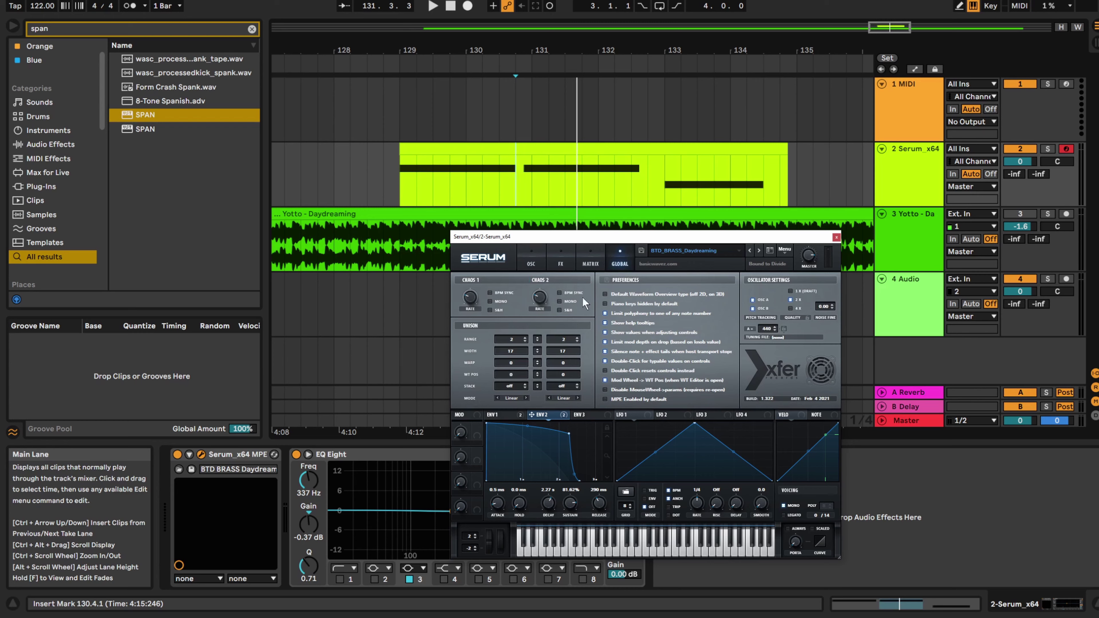
left_click_drag(564, 350, 564, 291)
left_click_drag(538, 350, 548, 261)
key("space")
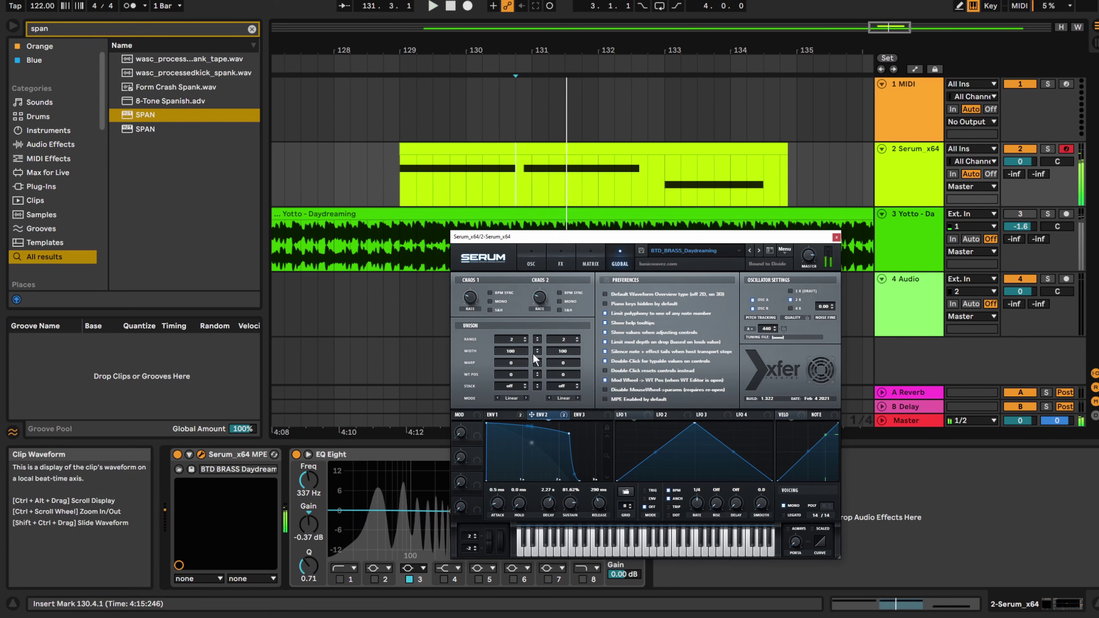
left_click_drag(536, 350, 535, 420)
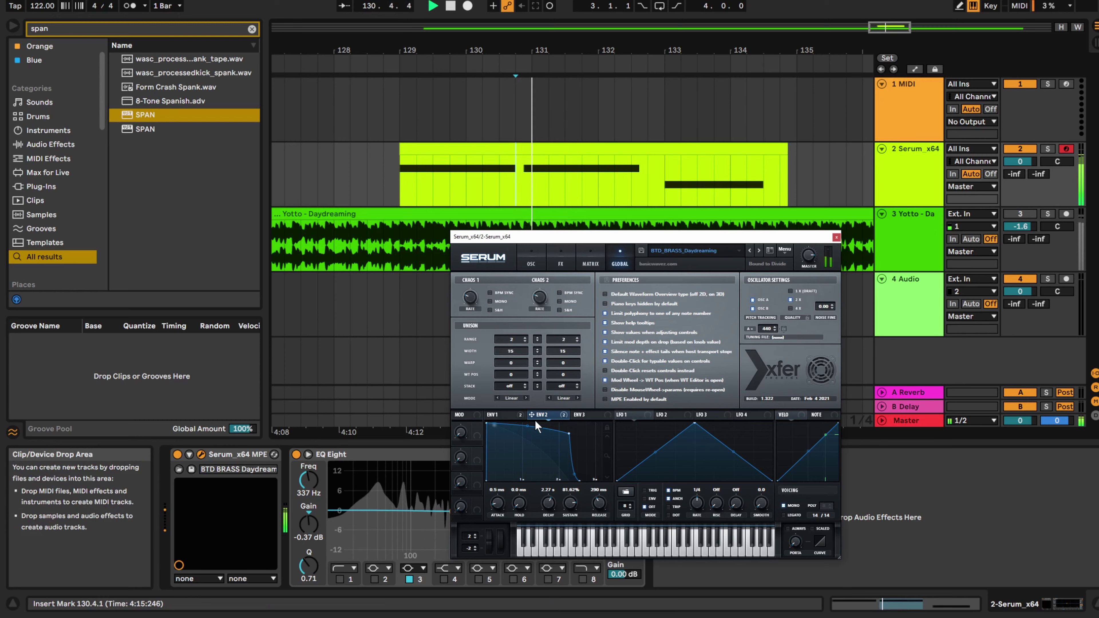
Step: Cycle through Serum's FX, OSC, Global and Matrix pages, ending on the FX rack
left_click(560, 259)
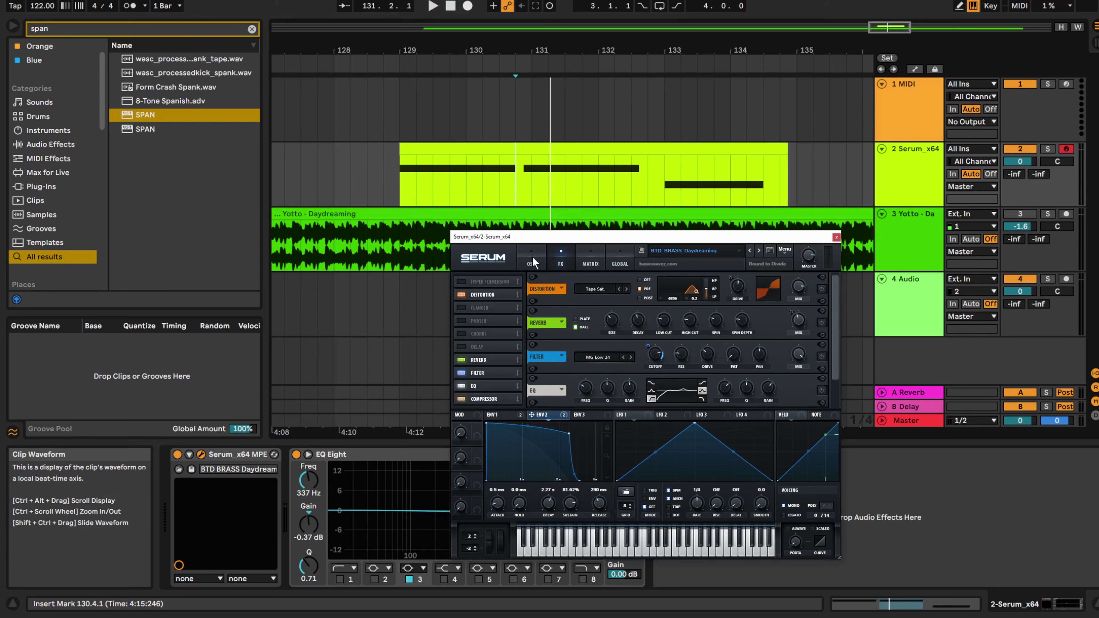
left_click(528, 259)
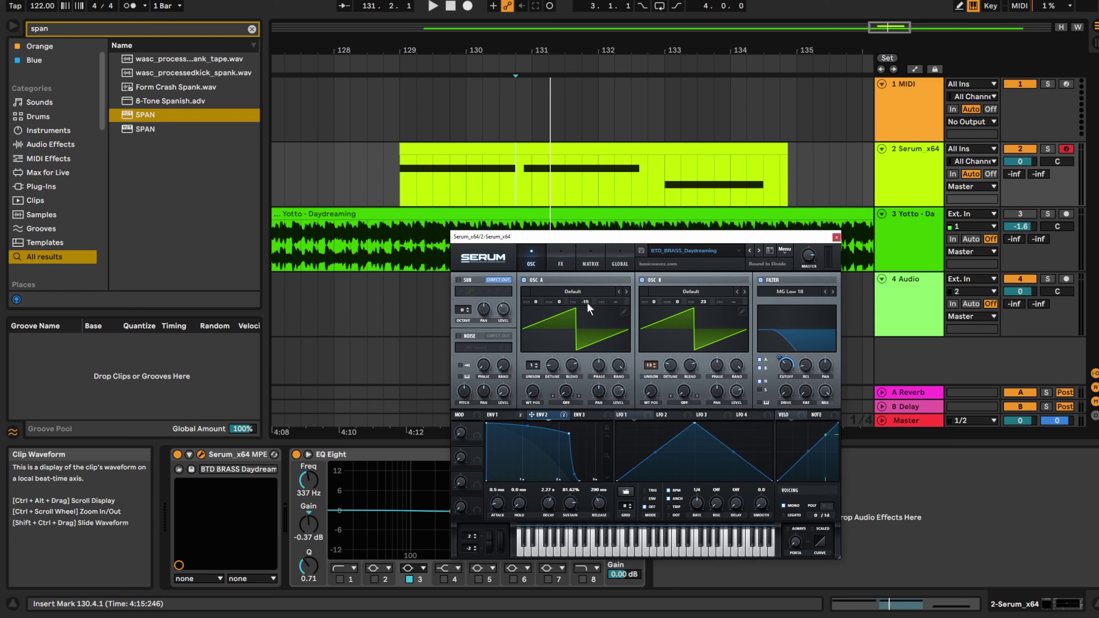
left_click(616, 263)
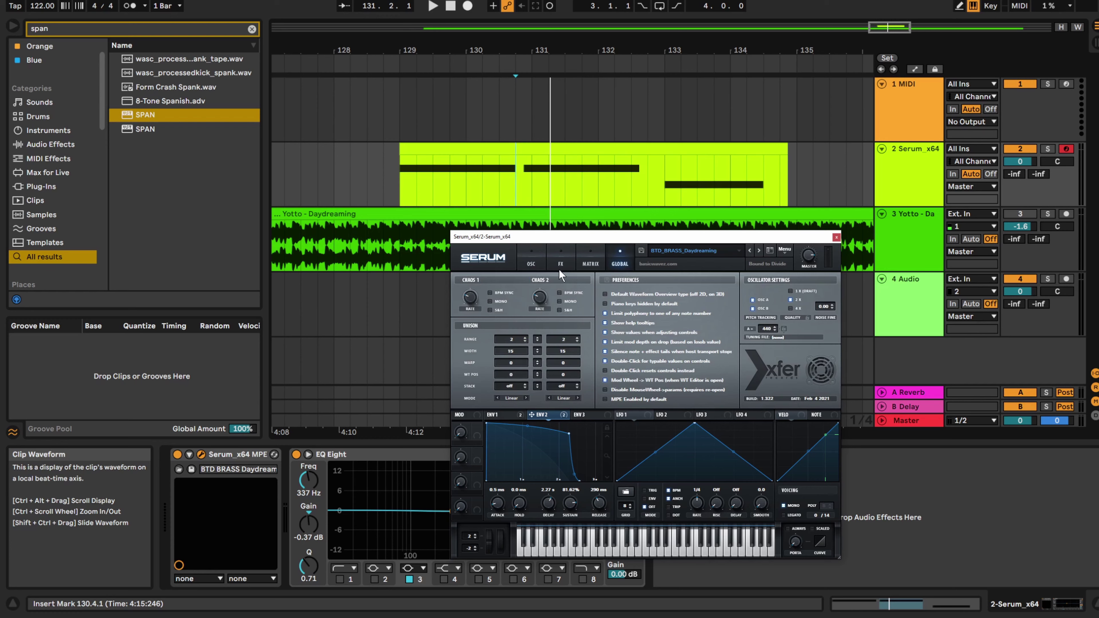
left_click(581, 262)
left_click(536, 261)
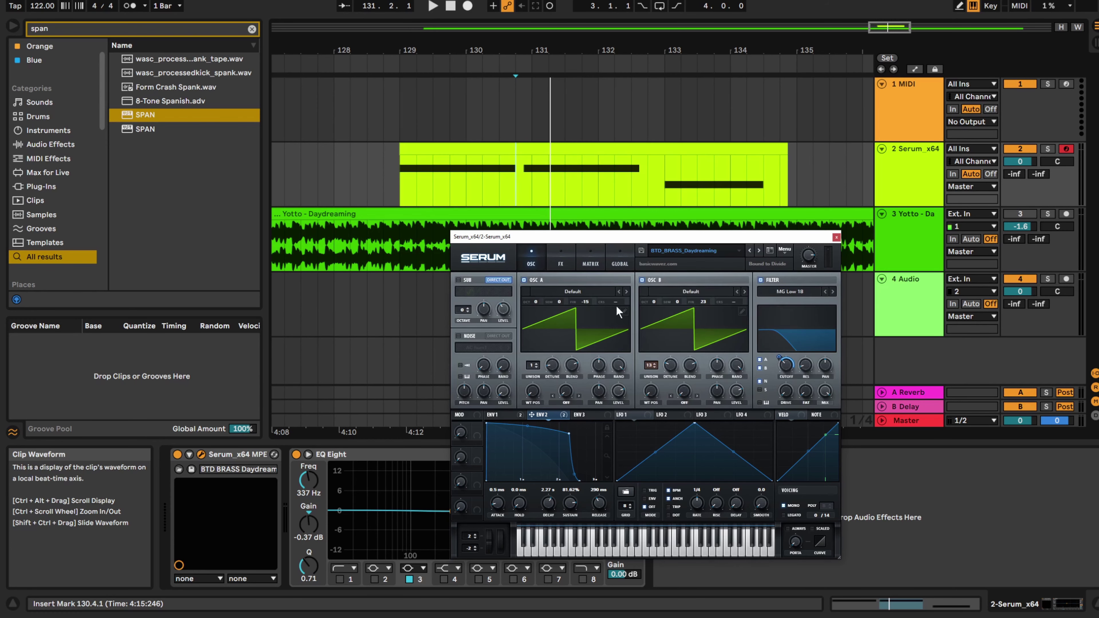
left_click(559, 262)
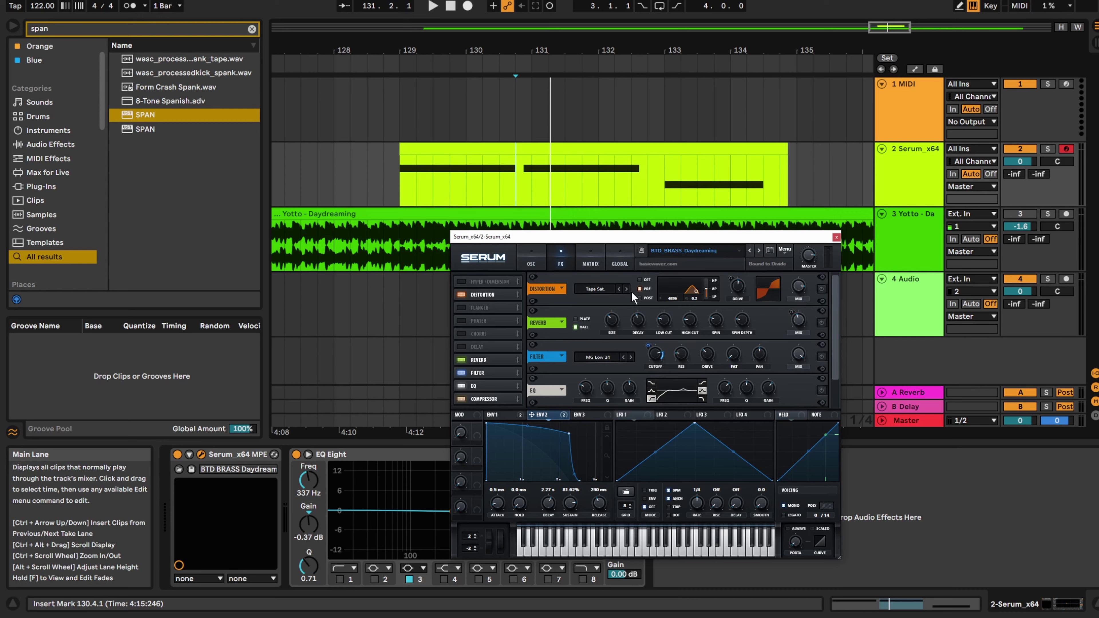
Step: Keep Tape Sat. distortion, set its filter blend to 51%, and switch its filter to PRE
left_click(595, 290)
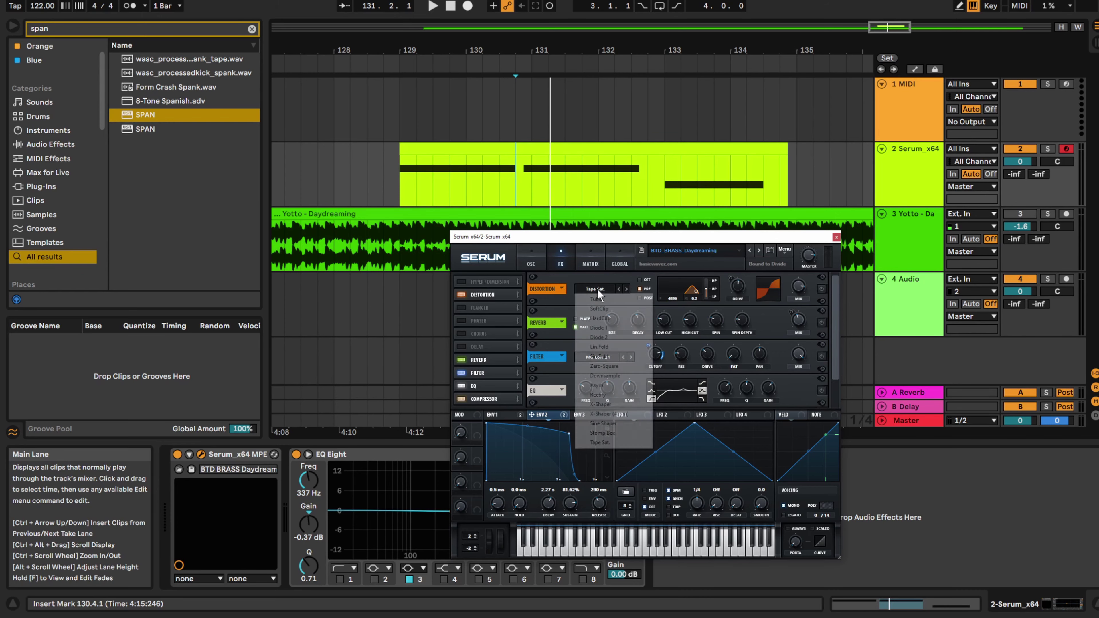
left_click(632, 277)
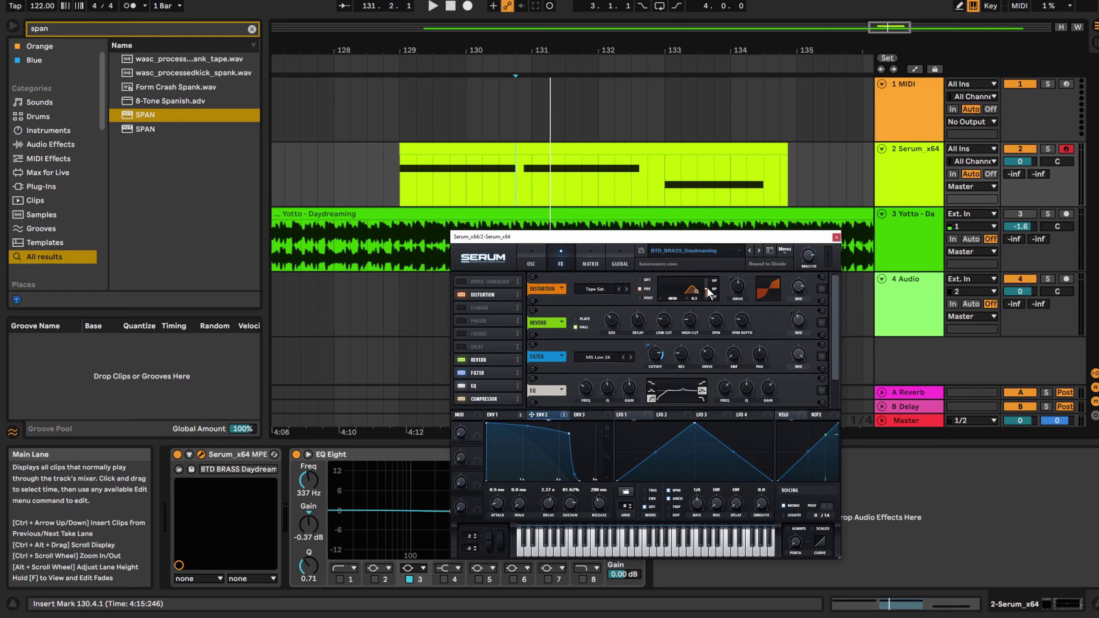
mouse_move(706, 287)
left_click_drag(709, 292, 711, 291)
mouse_move(695, 300)
key("space")
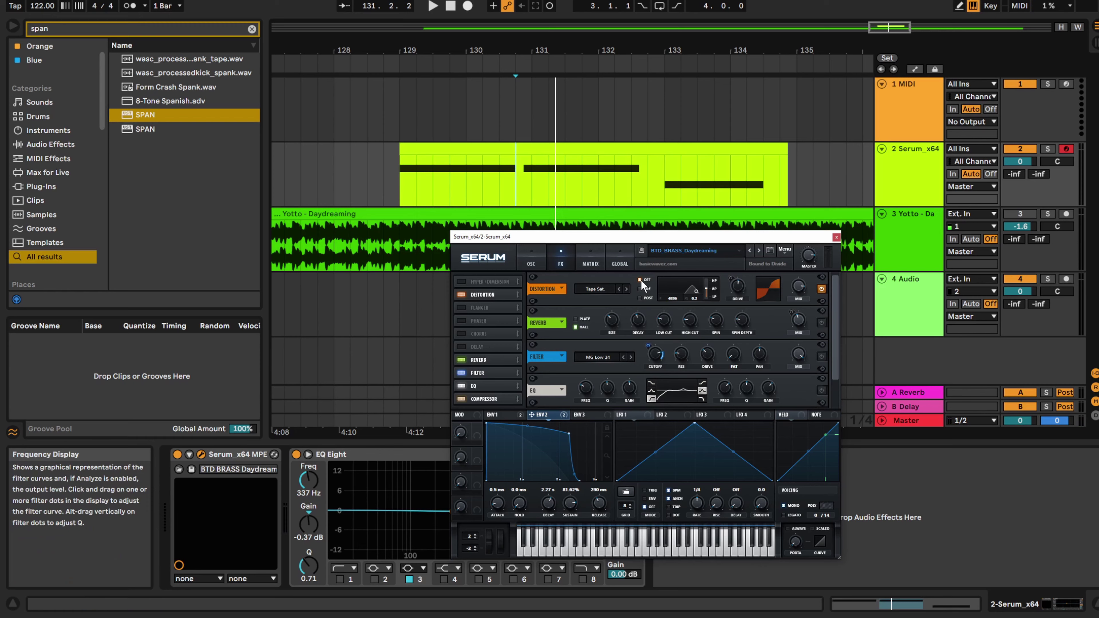
left_click(642, 289)
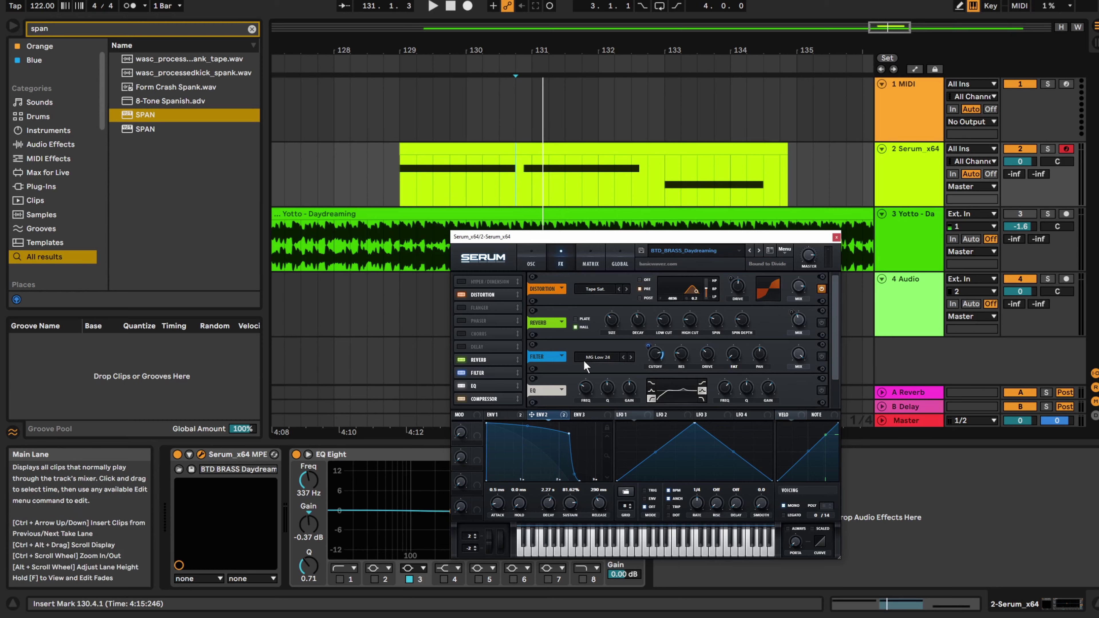
Step: Show envelope 1, which modulates the reverb's wet amount, and replay the passage
left_click(511, 415)
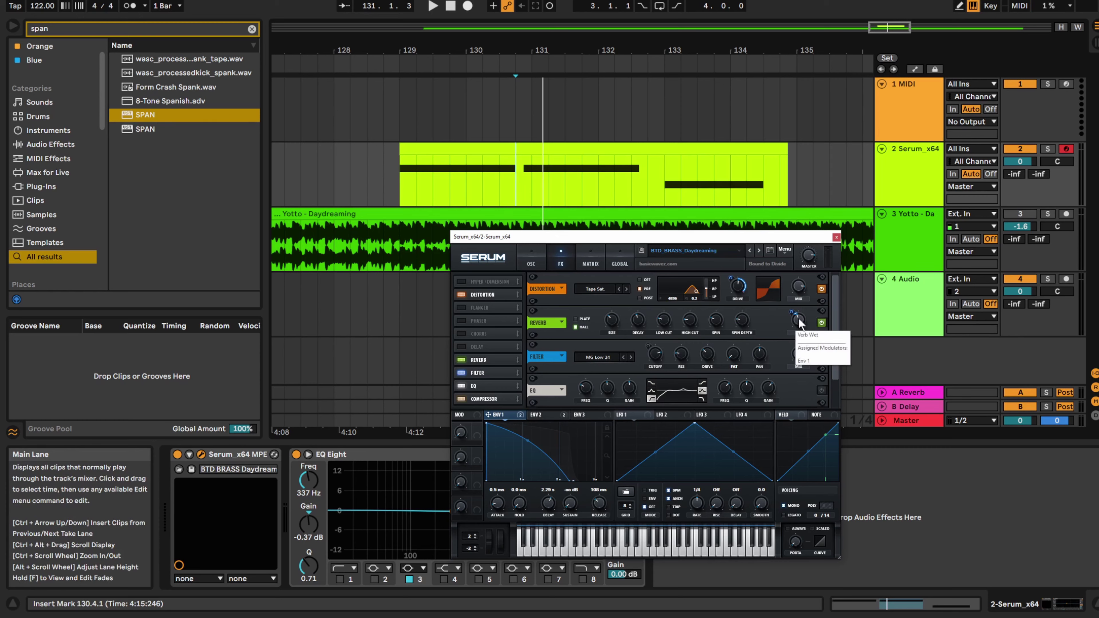
key("space")
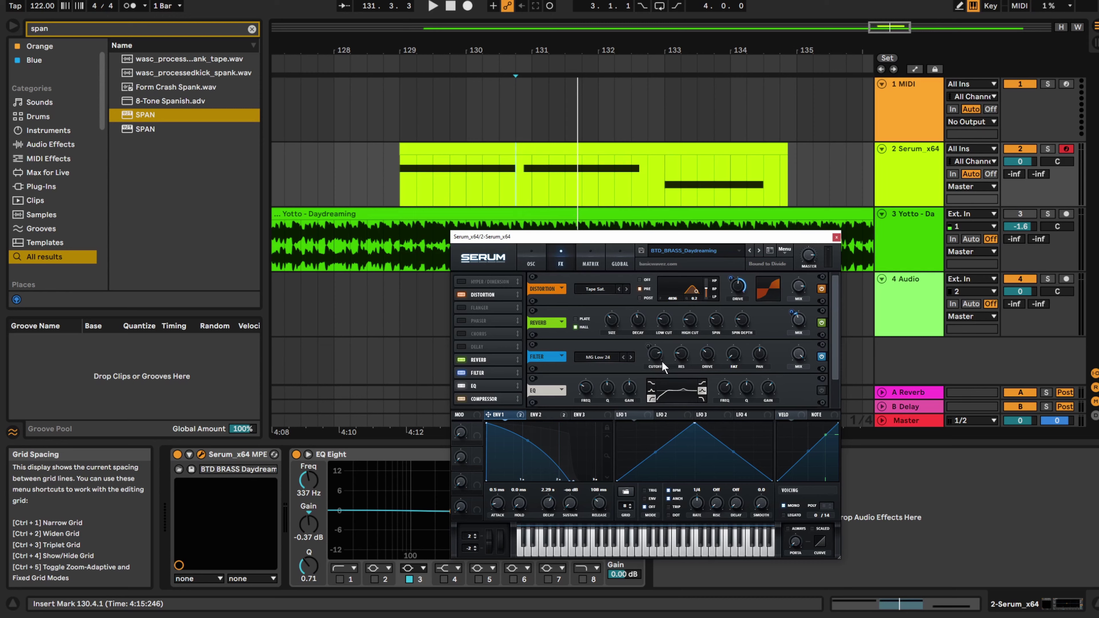
Step: Push the FX filter resonance up to about 80%, then settle it at 74% during playback
mouse_move(663, 362)
key("space")
key("space")
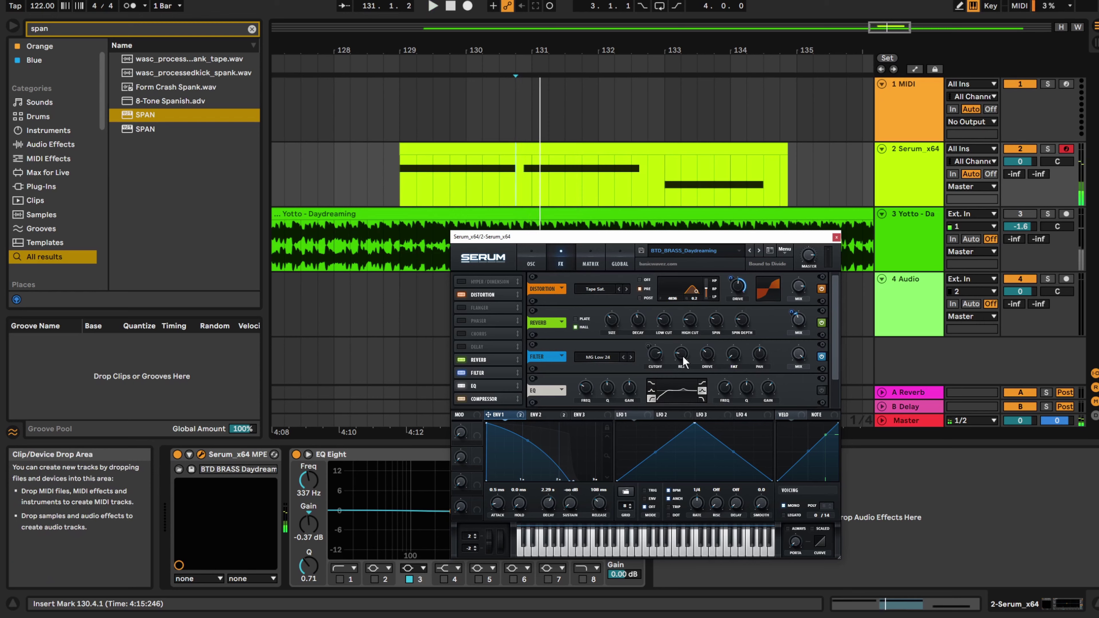
scroll(683, 355, "down", 1)
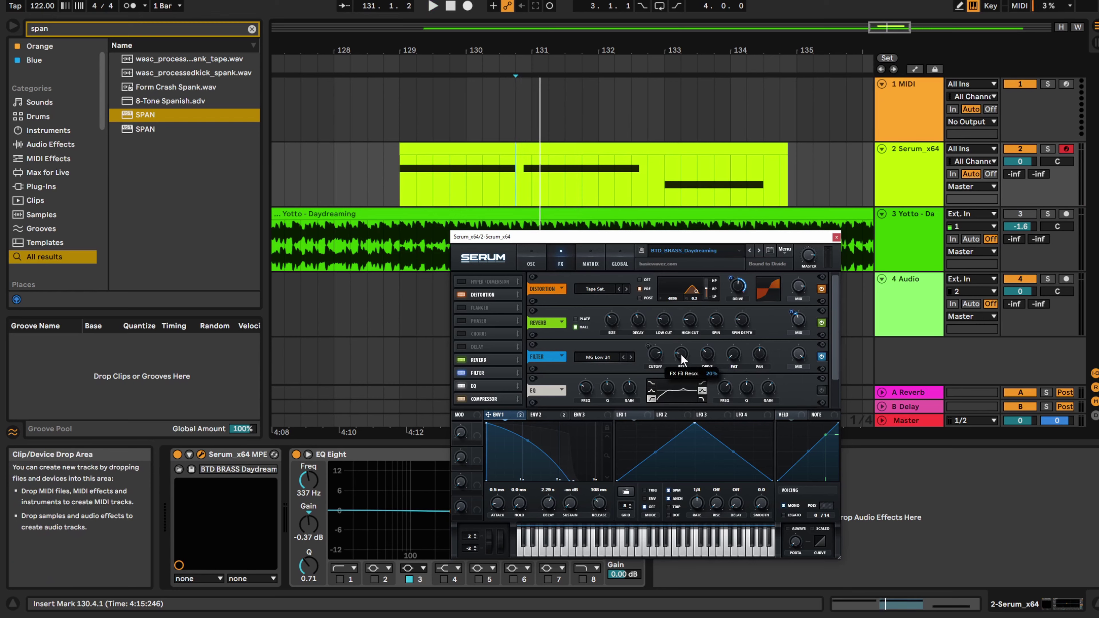
scroll(680, 355, "down", 3)
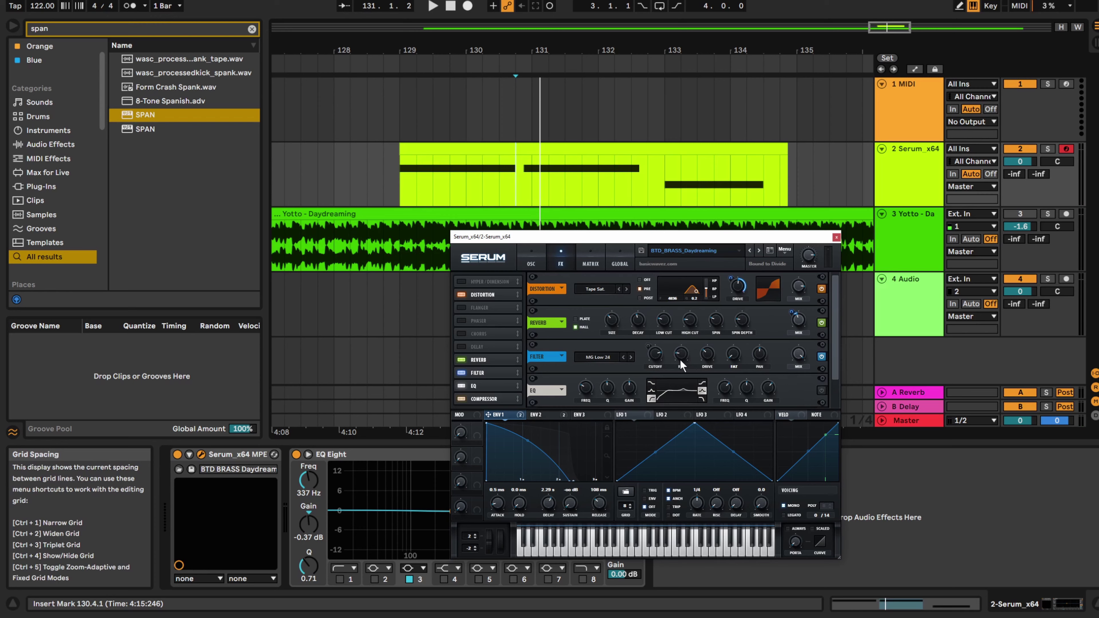
key("space")
left_click_drag(678, 357, 674, 290)
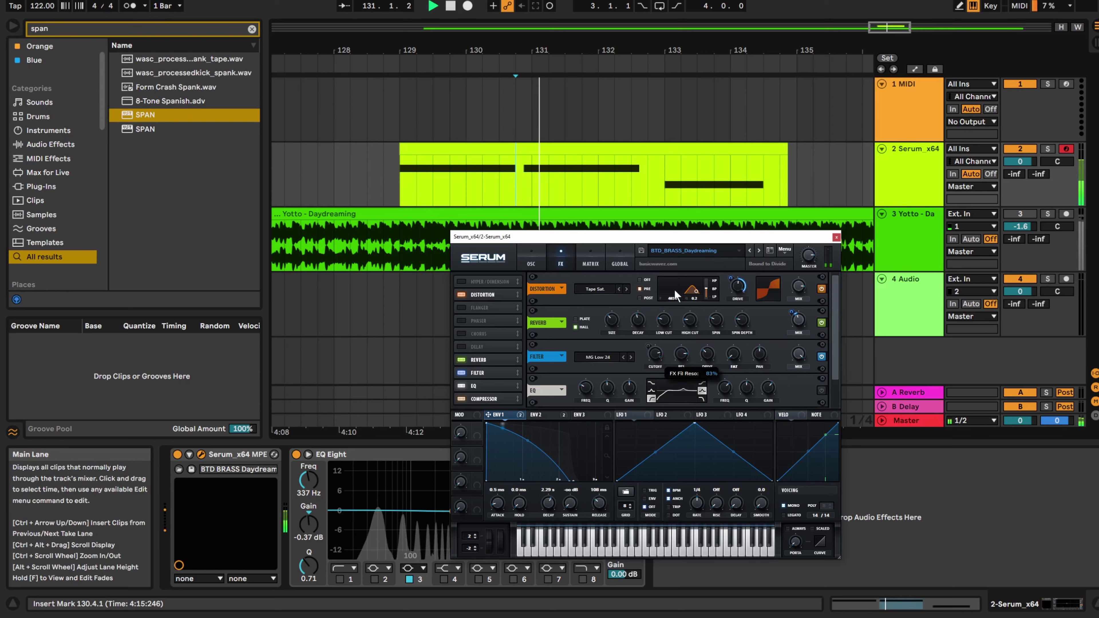
left_click_drag(674, 290, 702, 378)
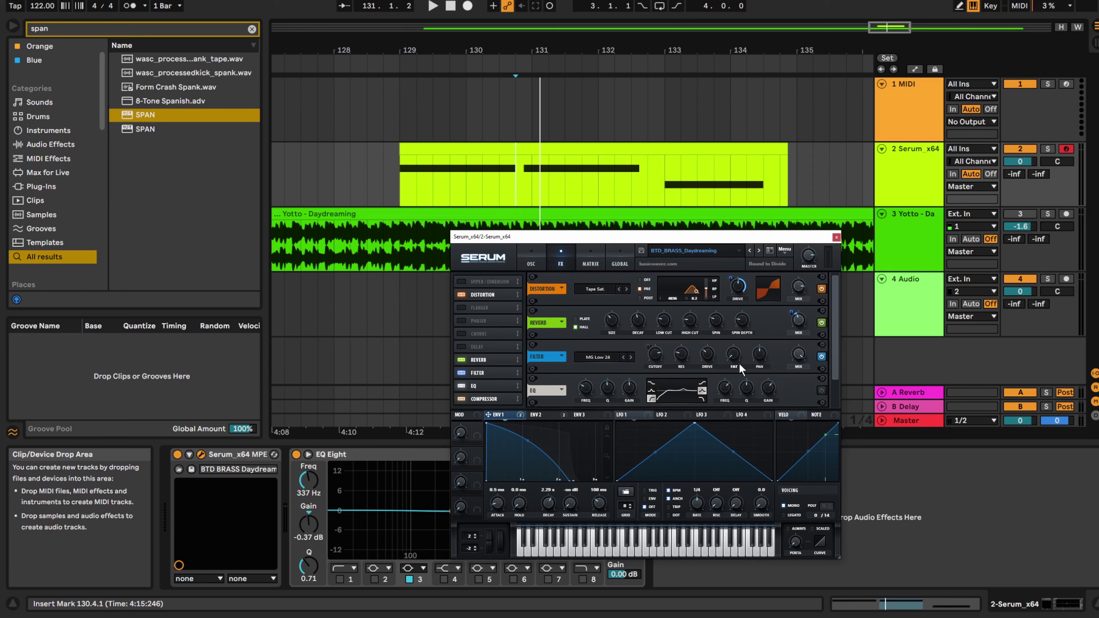
Step: Enable Serum's EQ effect and boost its high band sharply, auditioning the result
scroll(835, 357, "down", 1)
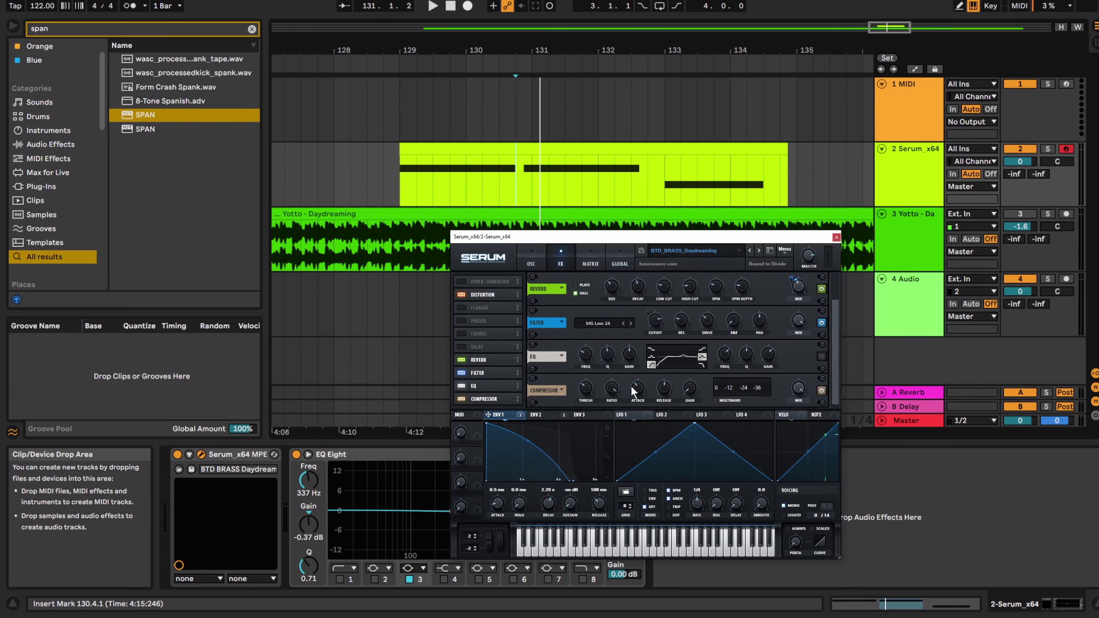
left_click(821, 357)
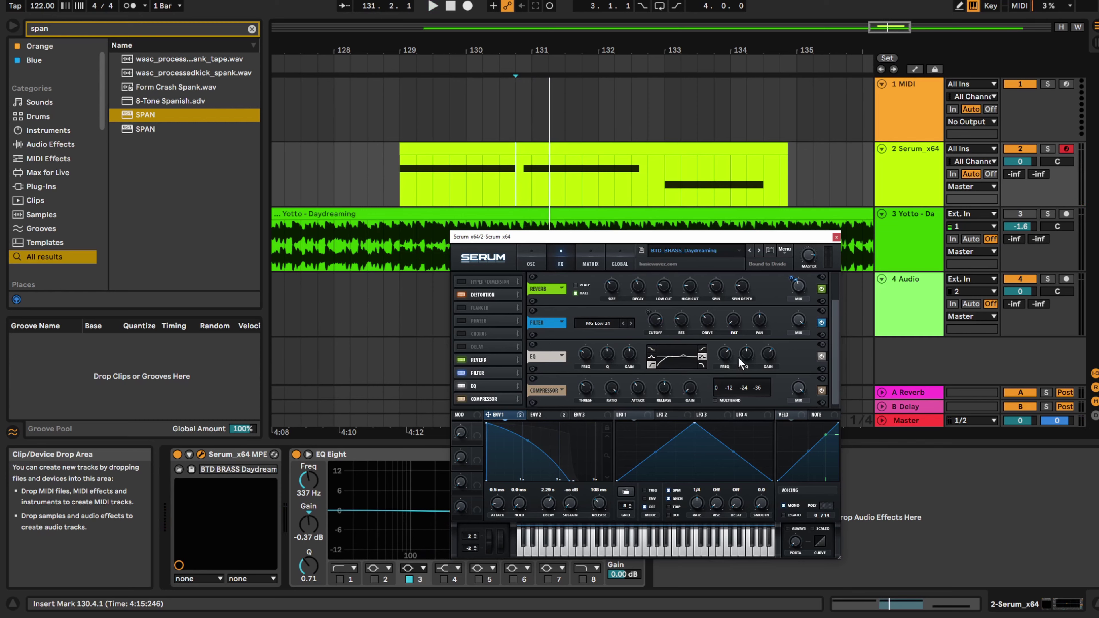
mouse_move(724, 355)
left_click_drag(768, 352, 776, 340)
key("space")
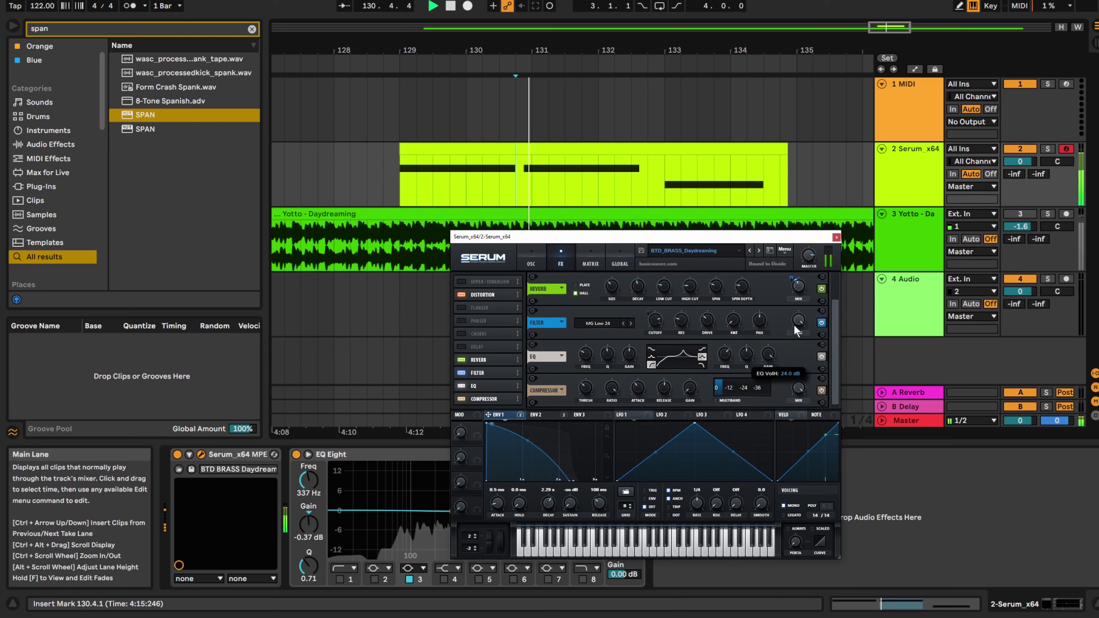
key("space")
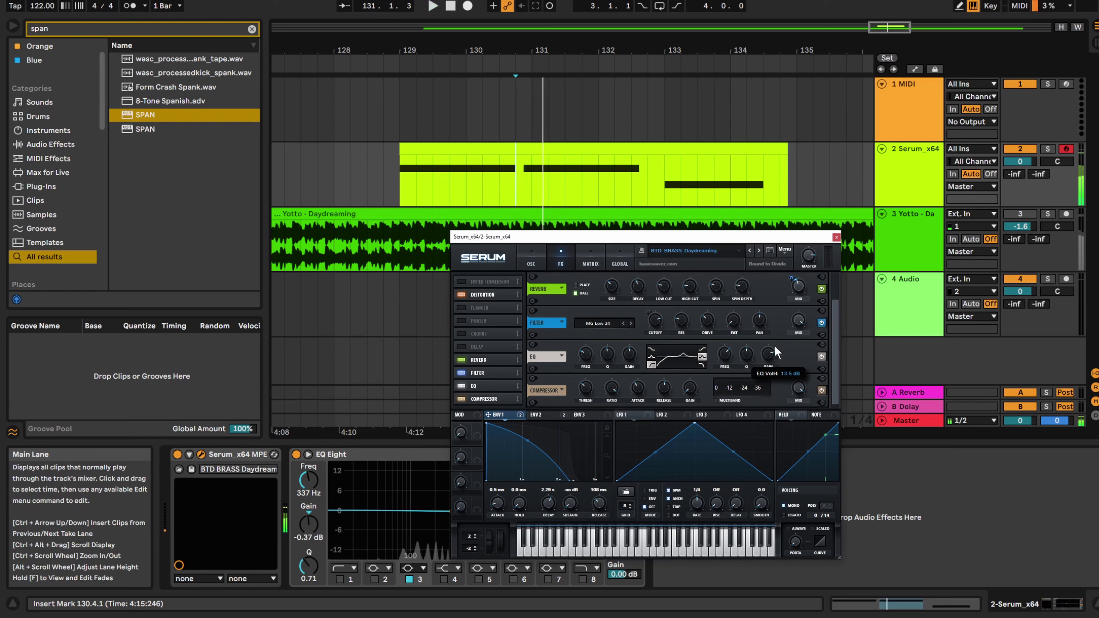
Step: Pull the EQ high boost back to about 7.4 dB and compare it bypassed versus active
left_click_drag(775, 346, 773, 359)
key("space")
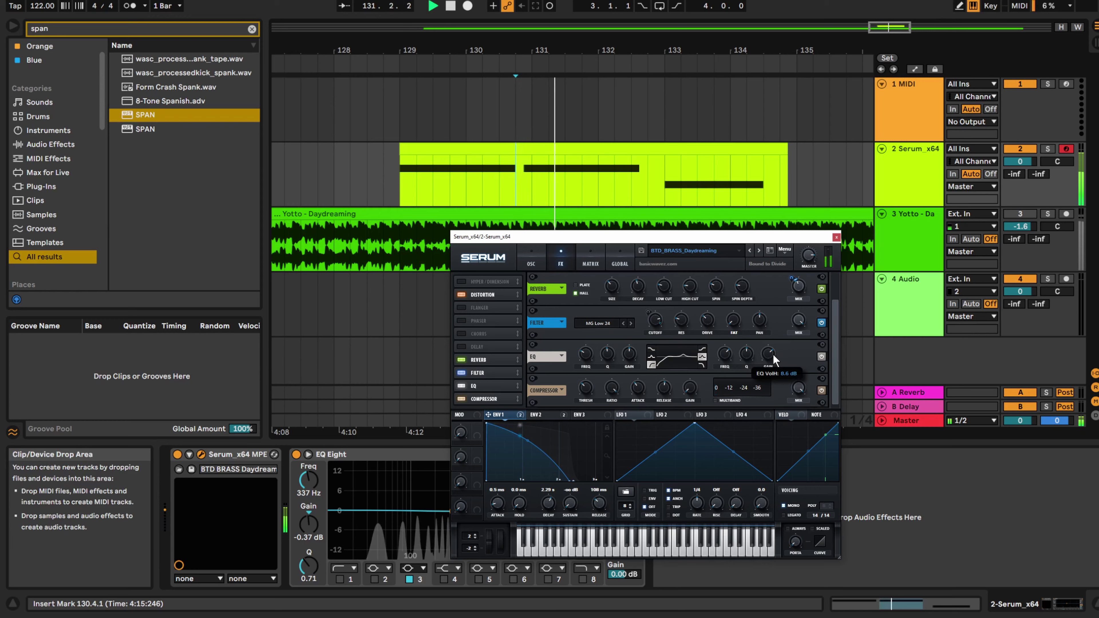
key("space")
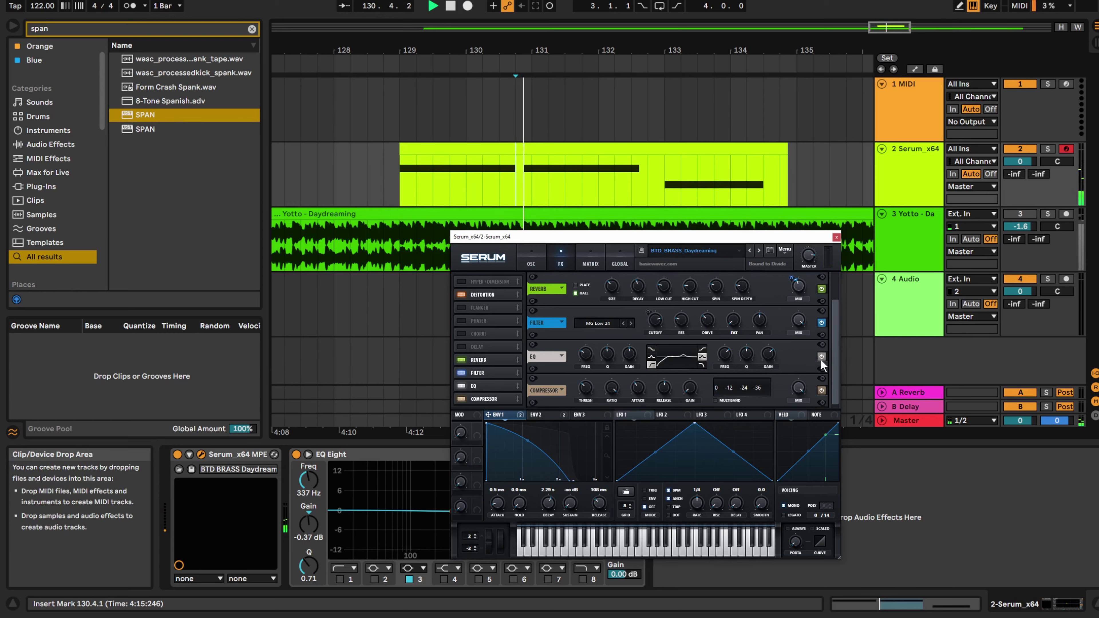
key("space")
left_click(821, 356)
left_click(821, 356)
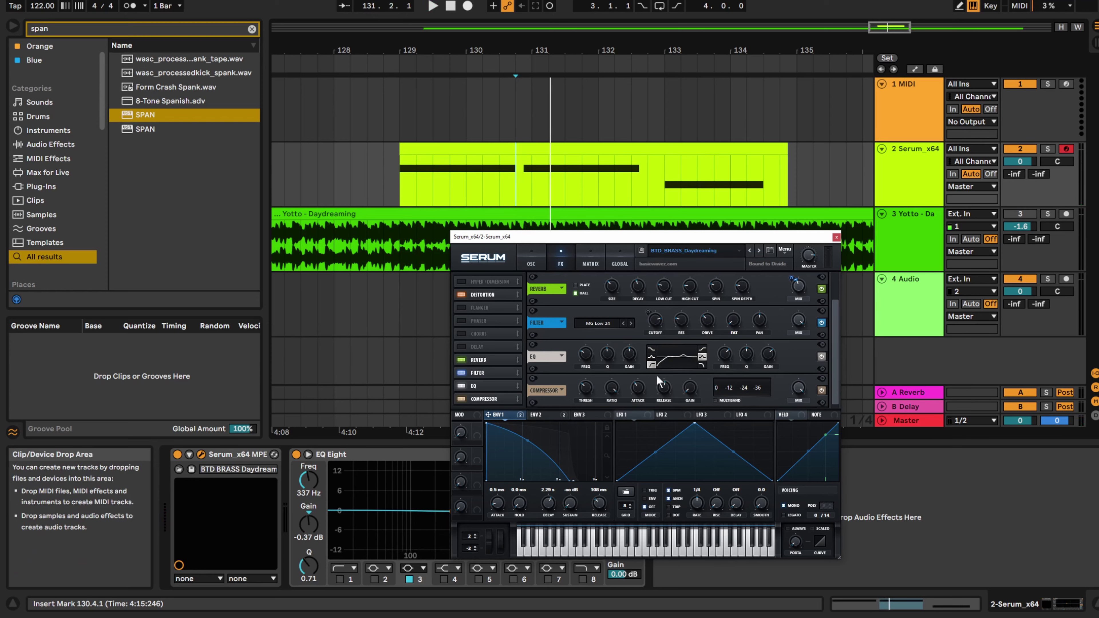
Step: On Serum's oscillator page, switch on the sub oscillator and route it direct out
left_click_drag(599, 236, 680, 185)
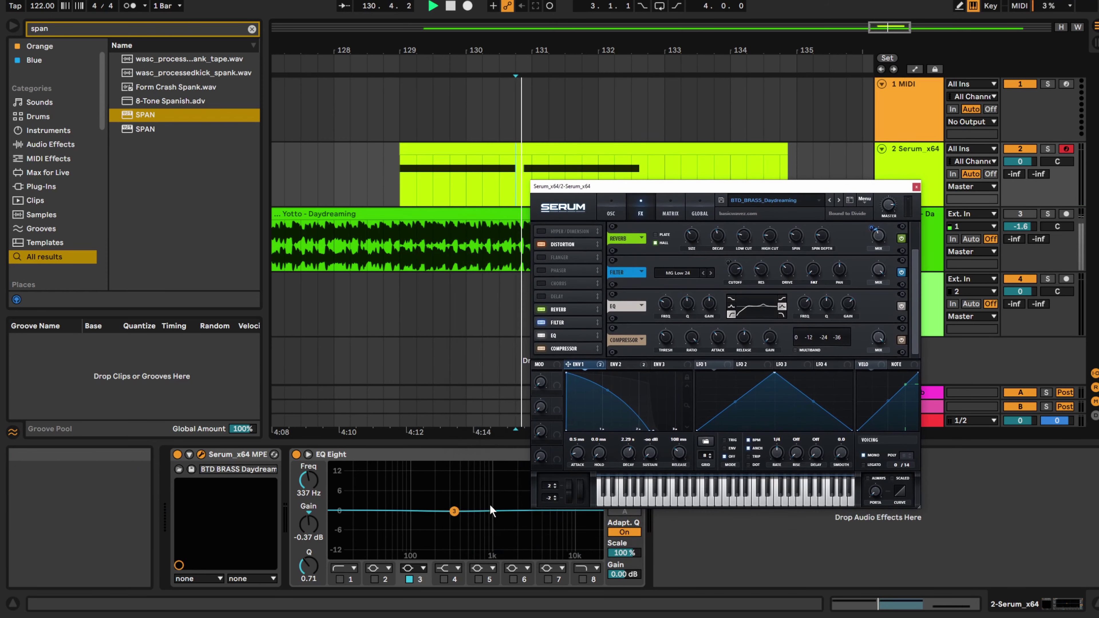
key("space")
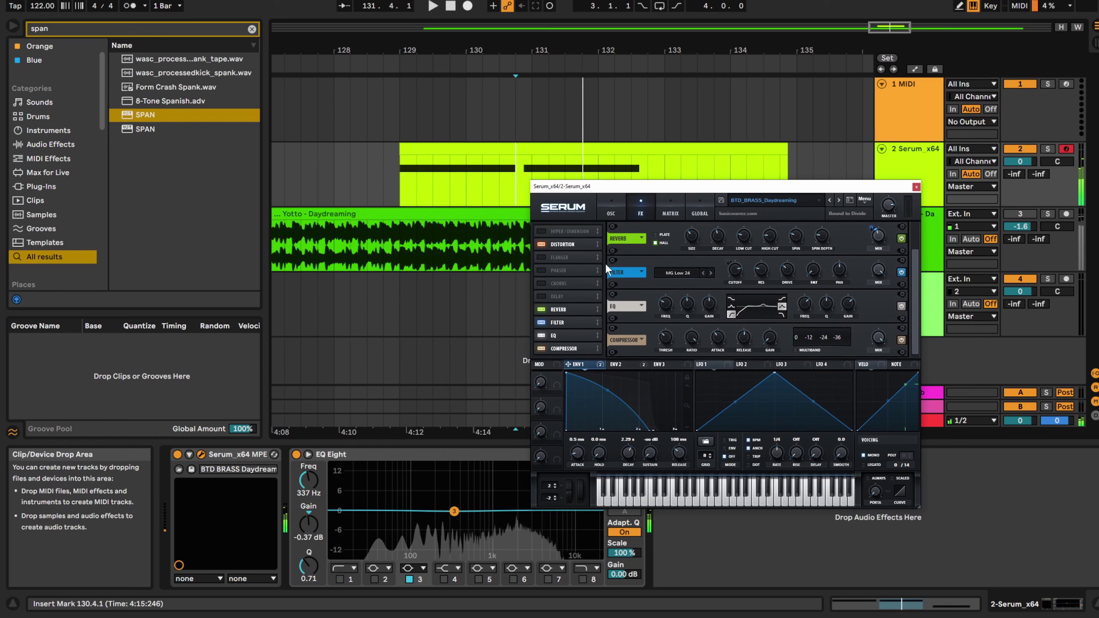
left_click(622, 212)
left_click(537, 230)
left_click(573, 229)
left_click(572, 229)
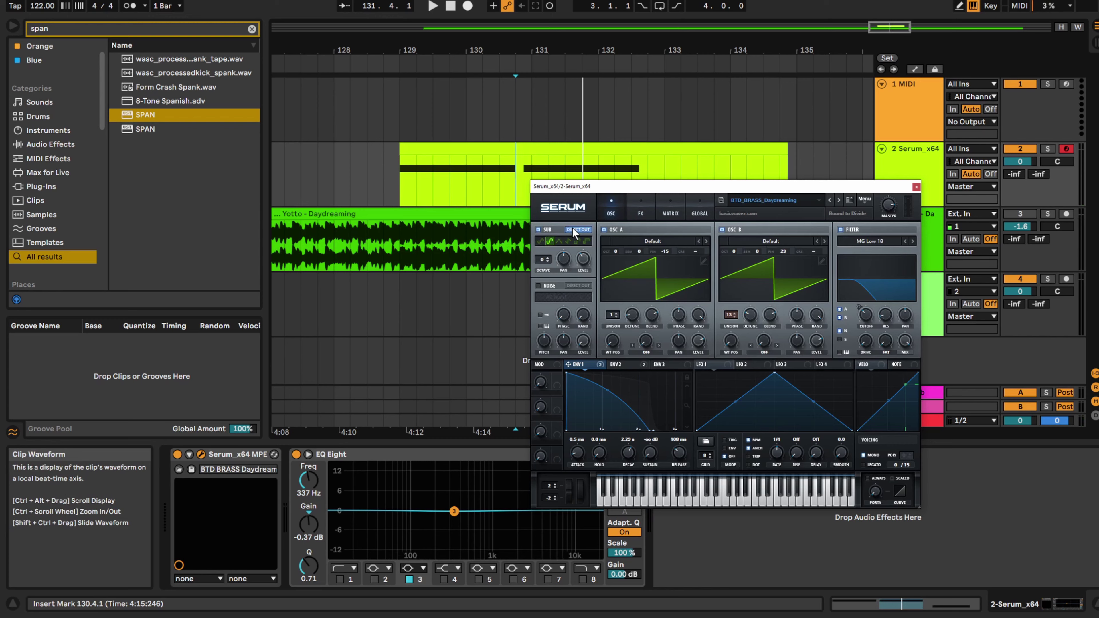
Step: Play the track and set the sub oscillator level to about 32%
mouse_move(579, 260)
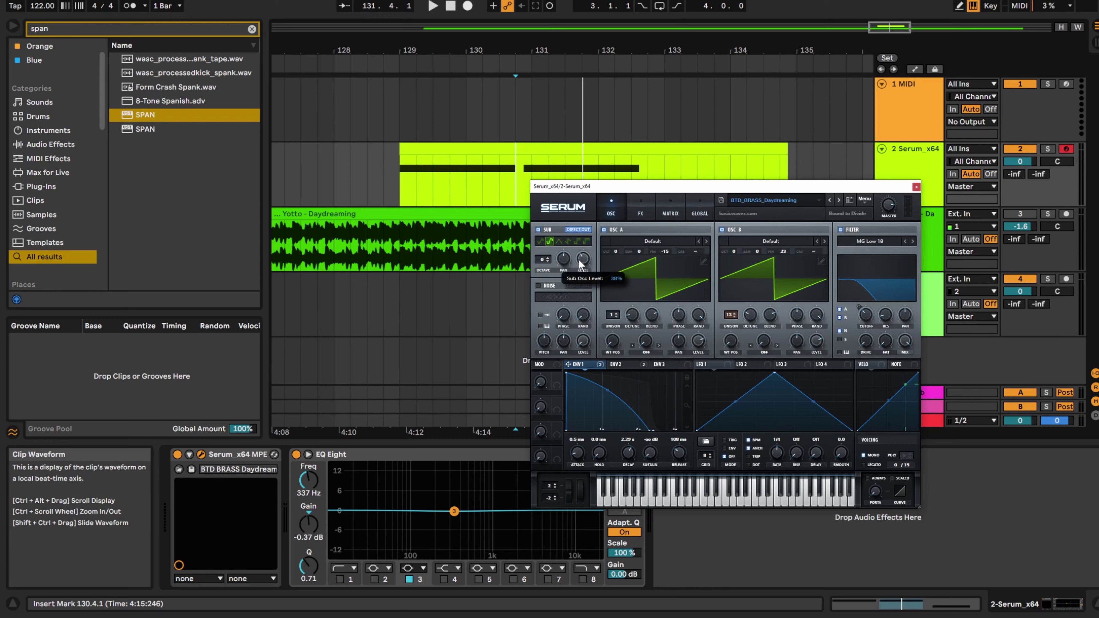
key("space")
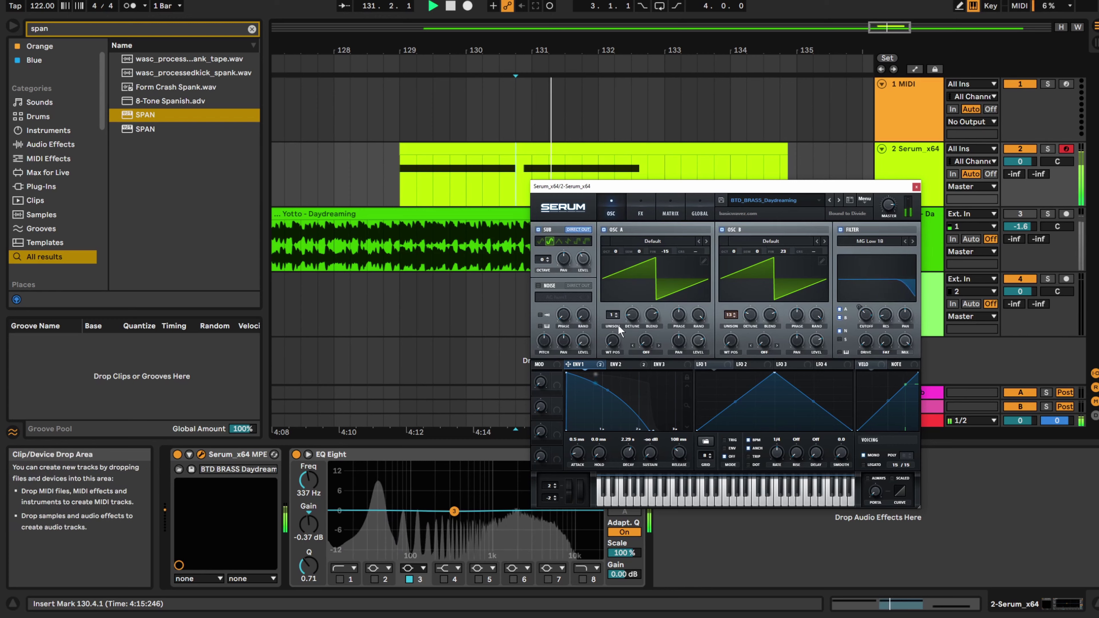
mouse_move(579, 260)
left_mouse_down()
mouse_move(589, 235)
mouse_move(585, 272)
left_mouse_up()
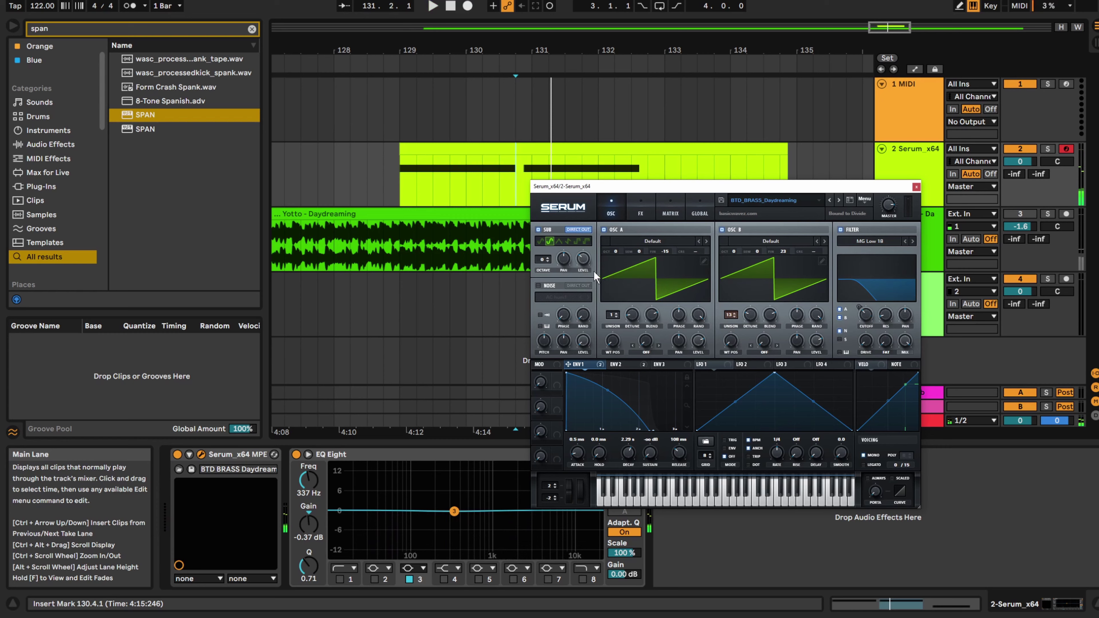
mouse_move(585, 253)
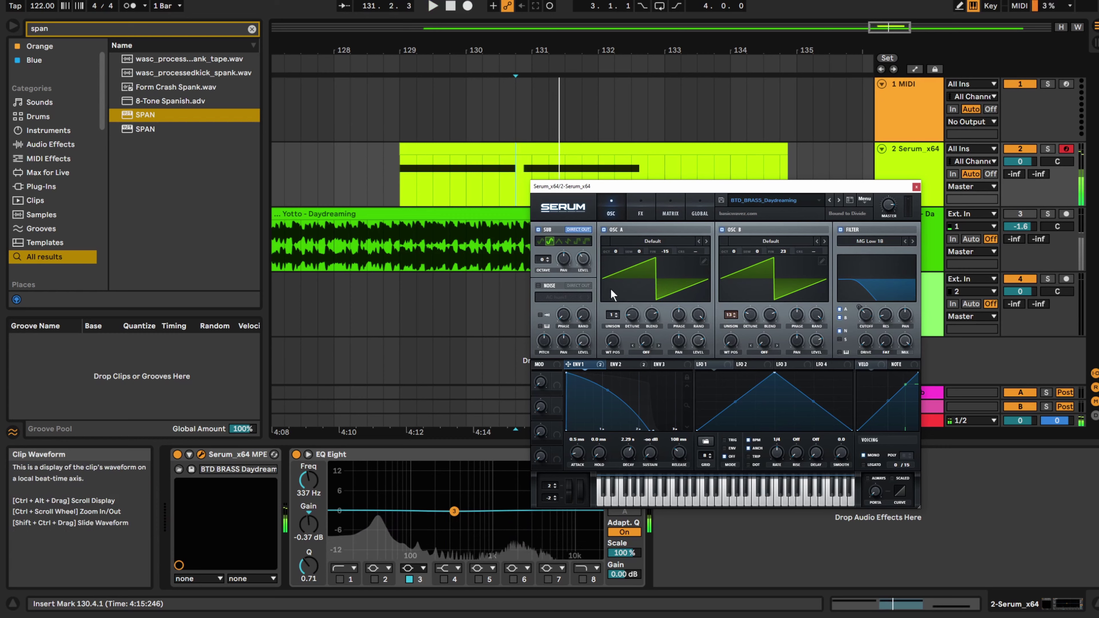